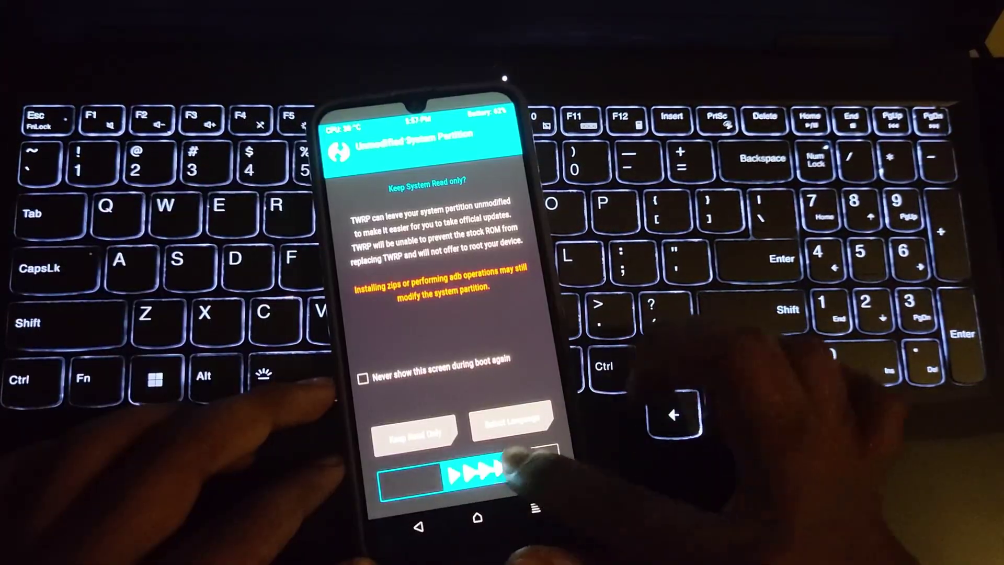
Allow modifications, then Advanced Wipe the Dalvik/ART Cache and System partitions.
left_click_drag(506, 469, 553, 459)
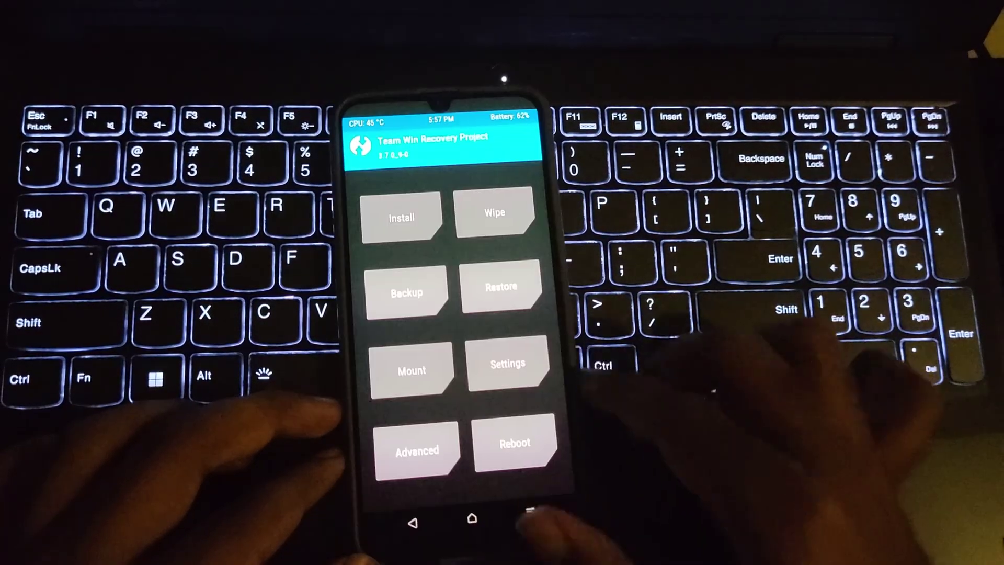
left_click(477, 210)
left_click(392, 426)
left_click(392, 201)
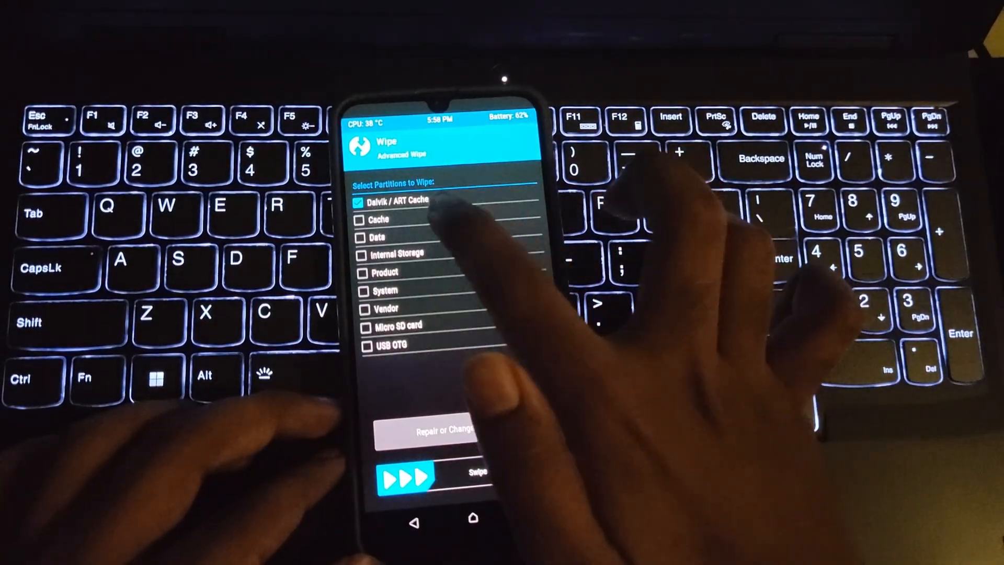
left_click(364, 292)
left_click_drag(404, 479, 521, 474)
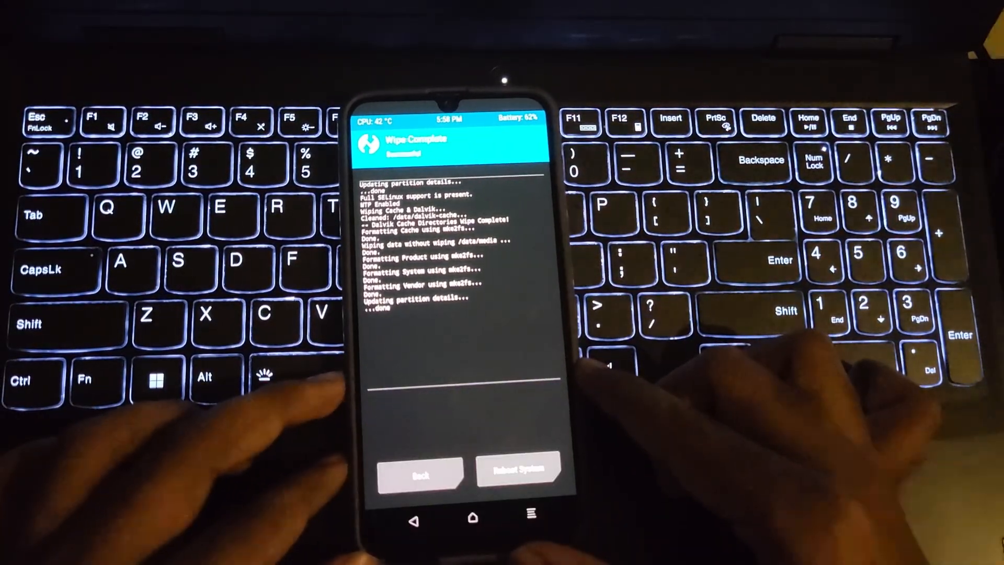
Install the /e/OS ROM zip from the Micro SD card storage.
left_click(421, 474)
left_click(404, 205)
left_click(422, 475)
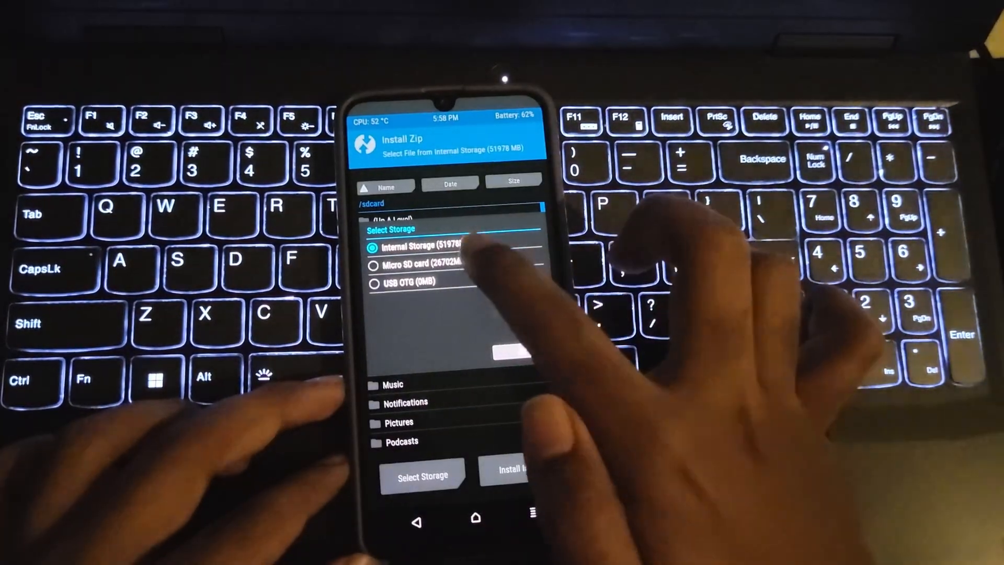
left_click(412, 265)
left_click(514, 353)
left_click(451, 251)
left_click_drag(405, 469, 558, 467)
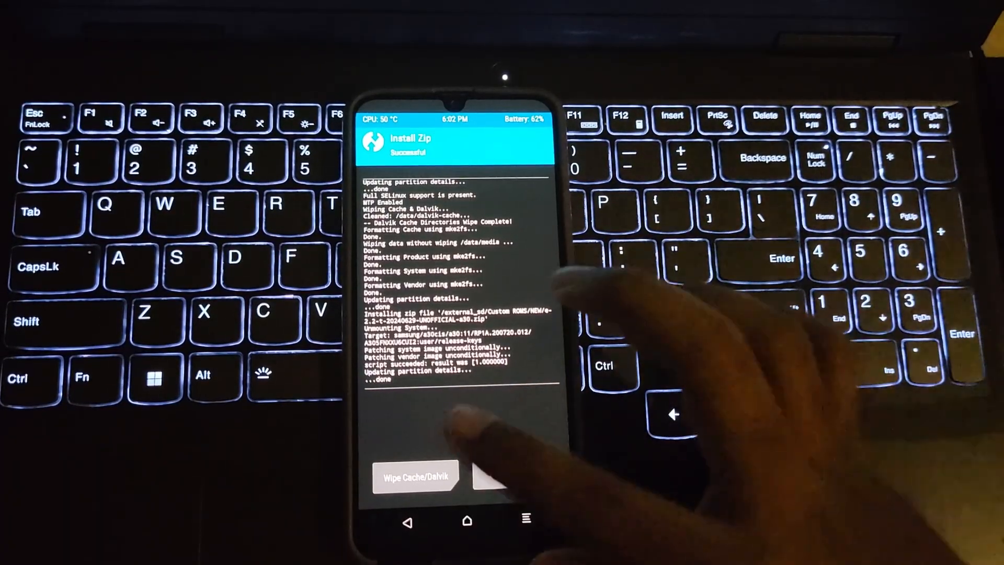
Wipe Cache/Dalvik after the ROM install completes.
left_click(415, 476)
left_click_drag(392, 476, 549, 475)
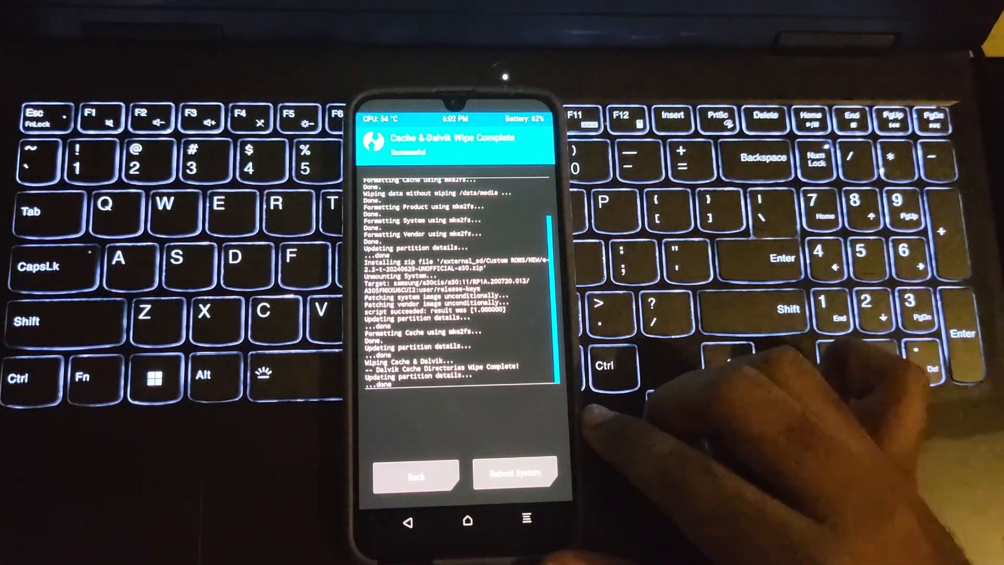
Reboot from TWRP into the newly installed /e/OS system.
left_click(468, 520)
left_click(516, 447)
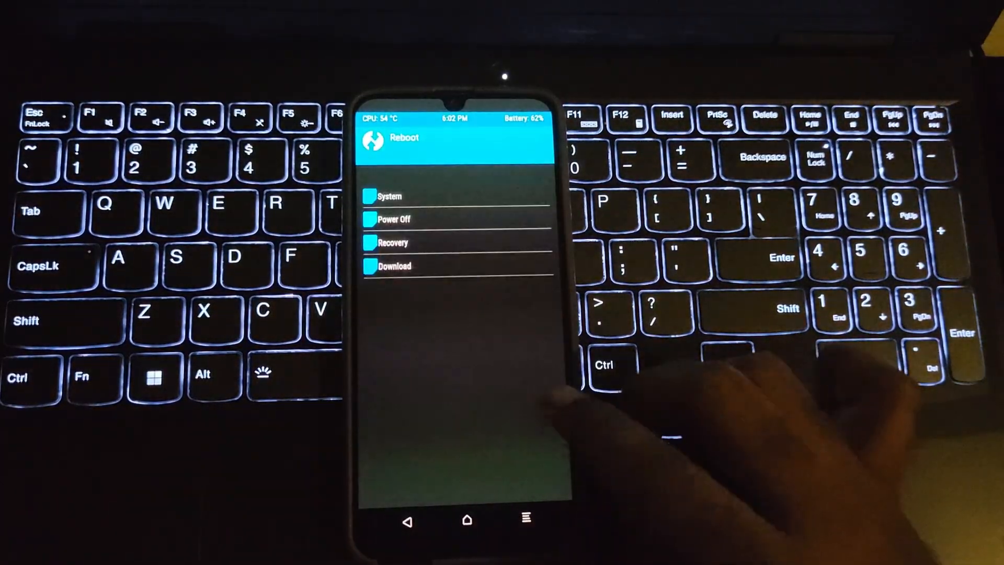
left_click(423, 196)
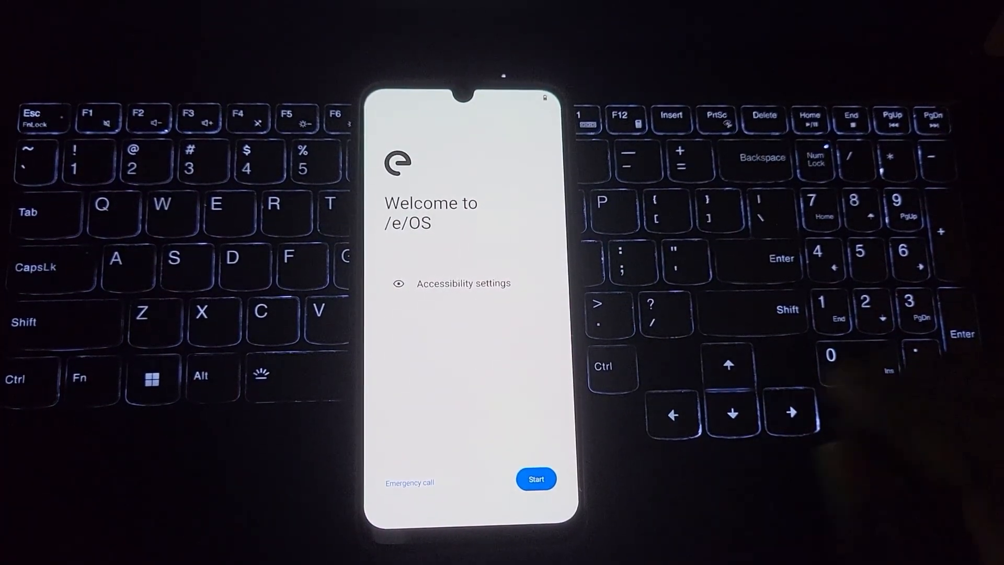
Run through the /e/OS setup wizard with Start and Next to reach the home screen.
left_click(535, 479)
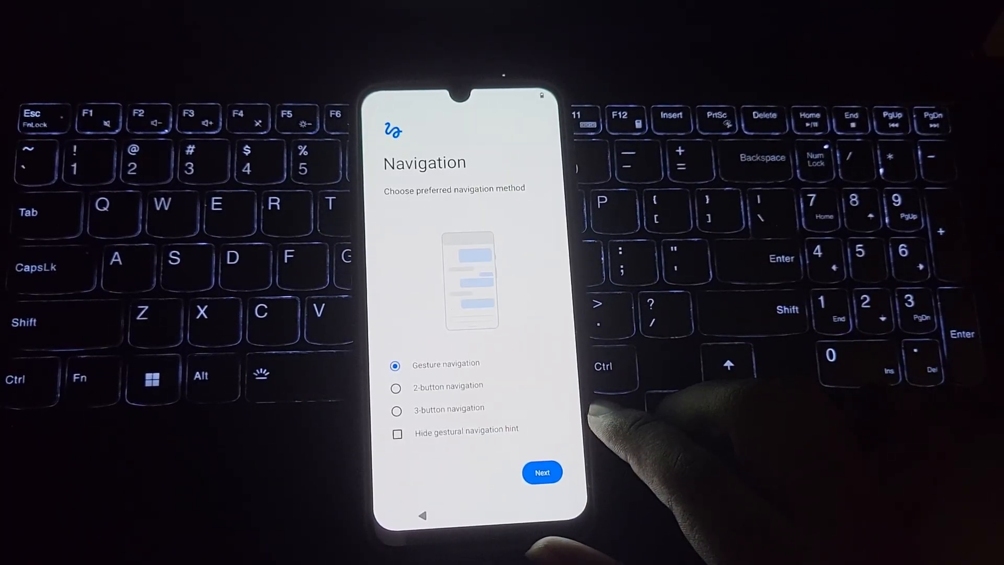
left_click(541, 471)
left_click(530, 335)
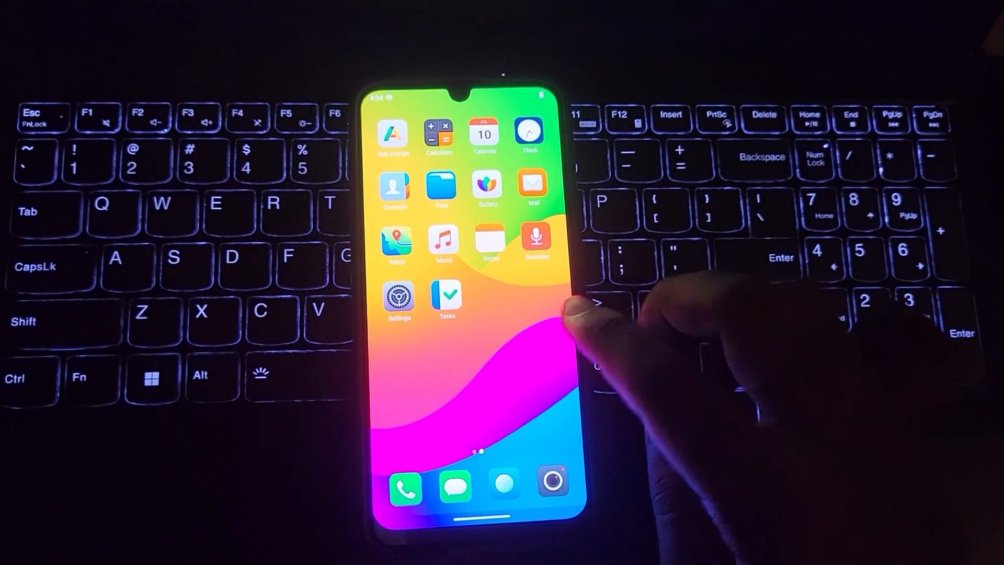
Browse the widgets panel, search panel and quick settings tiles, ending on the widgets page.
left_click_drag(451, 376, 553, 361)
mouse_move(439, 353)
left_mouse_down()
mouse_move(565, 353)
mouse_move(408, 306)
left_mouse_up()
left_click_drag(549, 259, 550, 353)
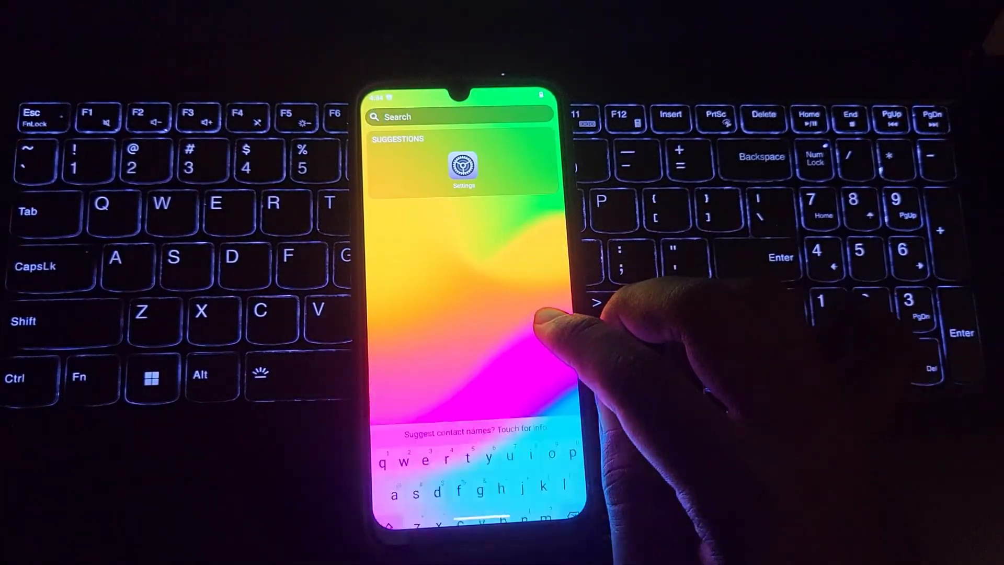
left_click_drag(541, 306, 541, 376)
left_click_drag(549, 235, 549, 353)
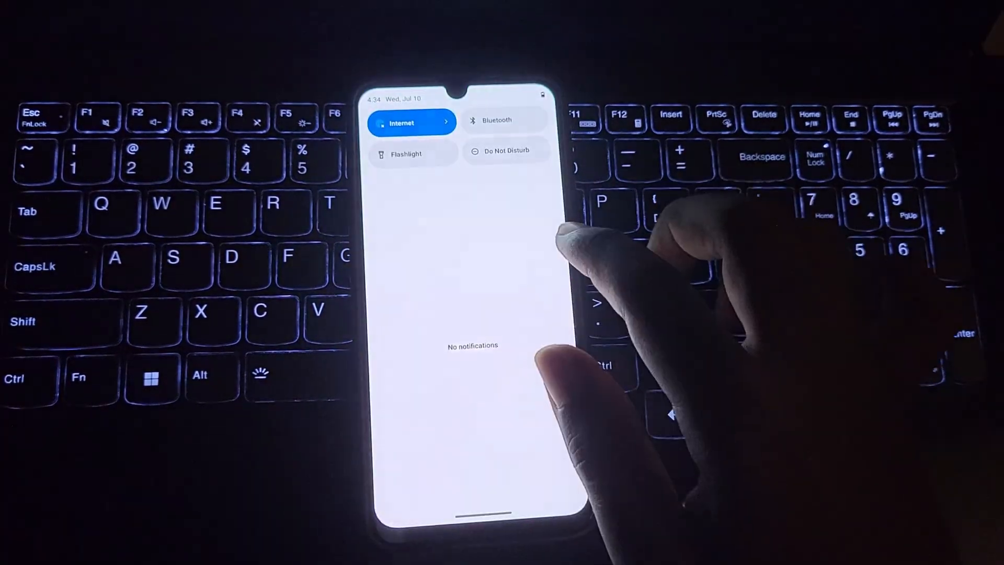
mouse_move(534, 259)
left_mouse_down()
mouse_move(408, 260)
mouse_move(533, 259)
left_mouse_up()
left_click_drag(511, 431, 510, 196)
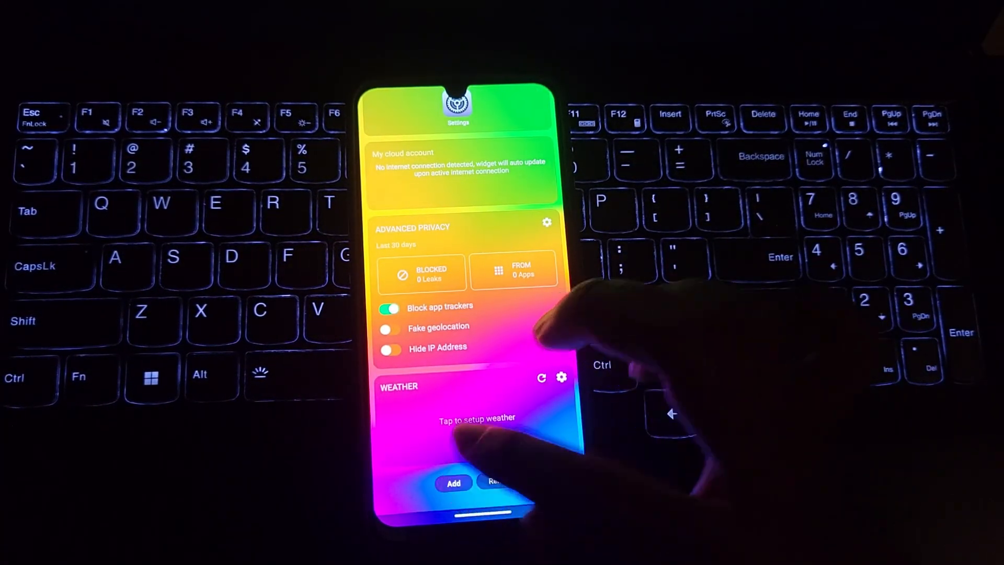
Add the Music: Square 2×2 widget from the available widgets list.
left_click(454, 482)
left_click_drag(573, 439, 573, 274)
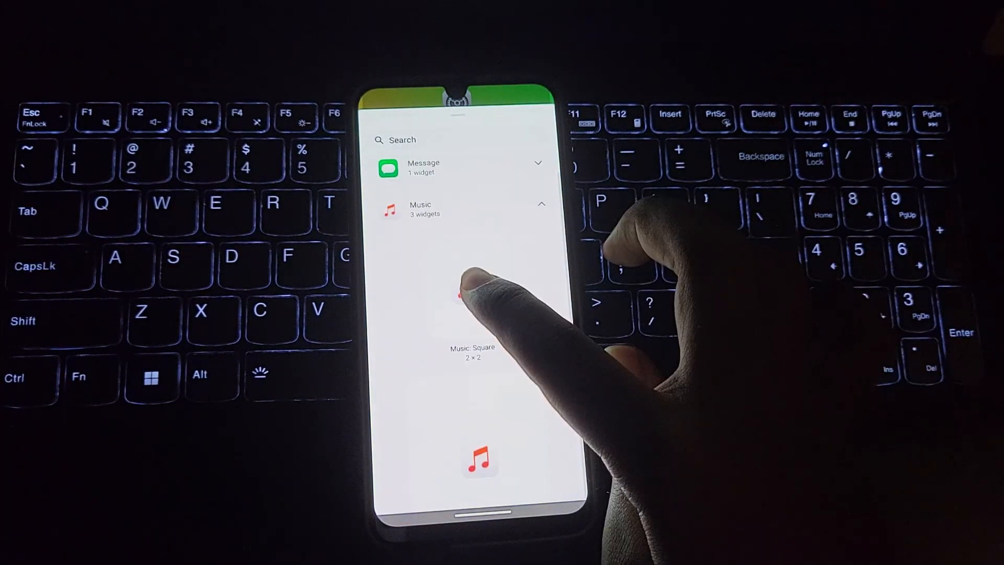
left_click(470, 284)
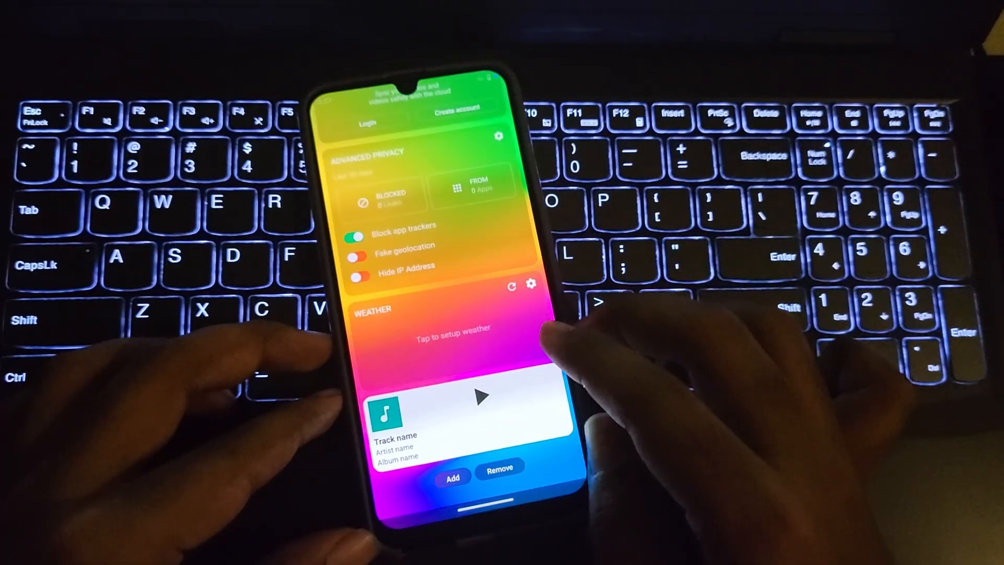
scroll(455, 314, "up", 3)
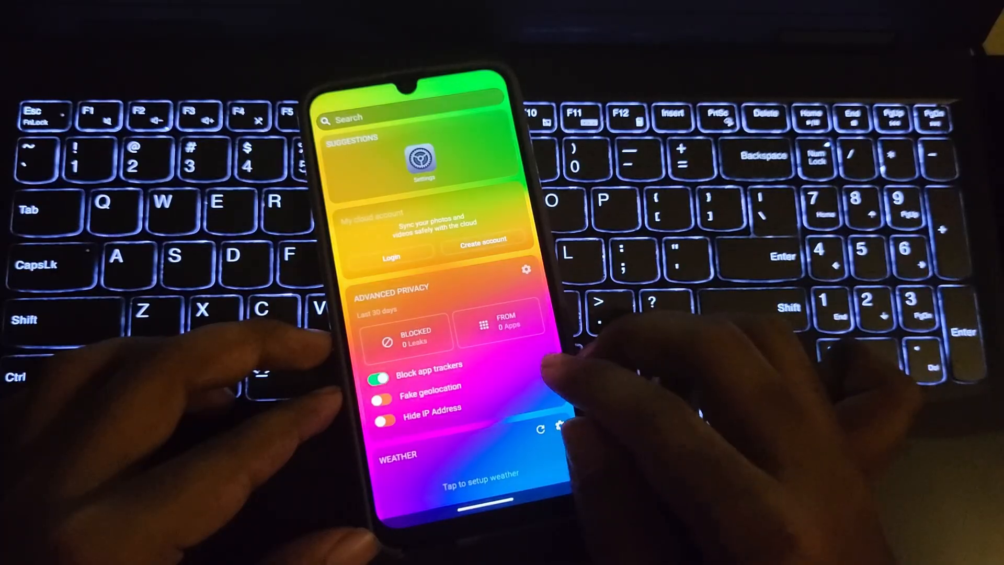
Switch on Fake geolocation in the Advanced Privacy widget, accept the warning, and go to its settings.
left_click(382, 399)
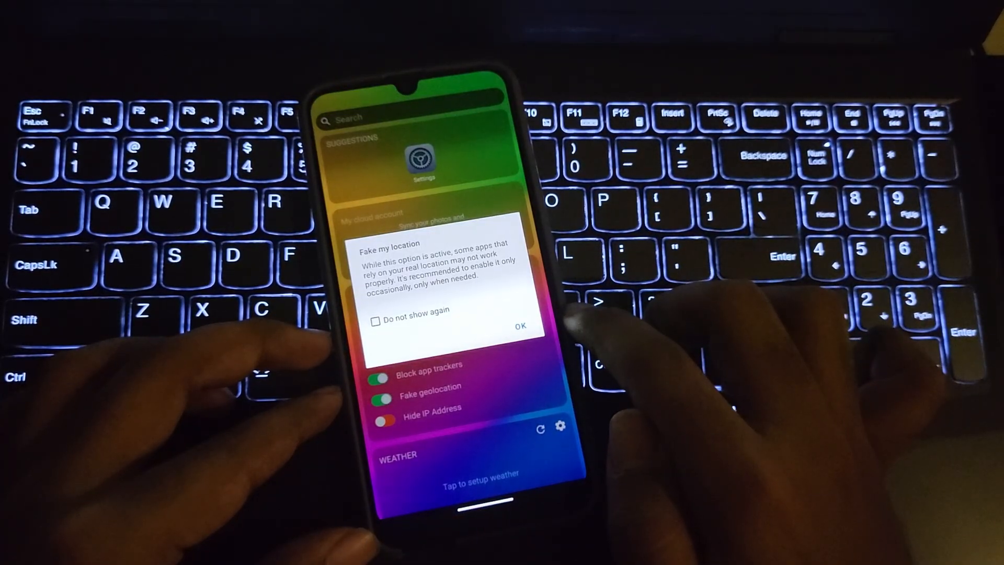
left_click(521, 326)
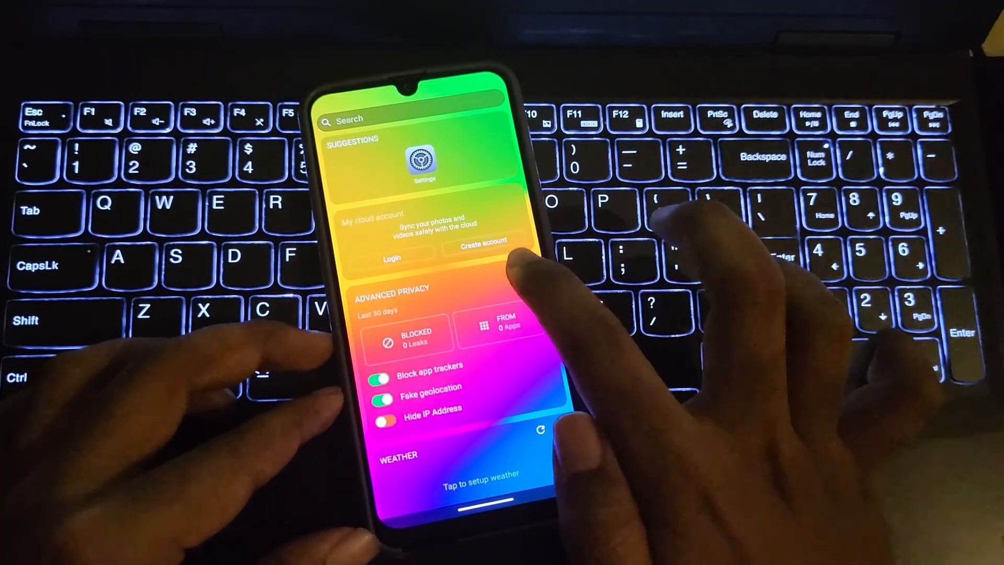
left_click(502, 321)
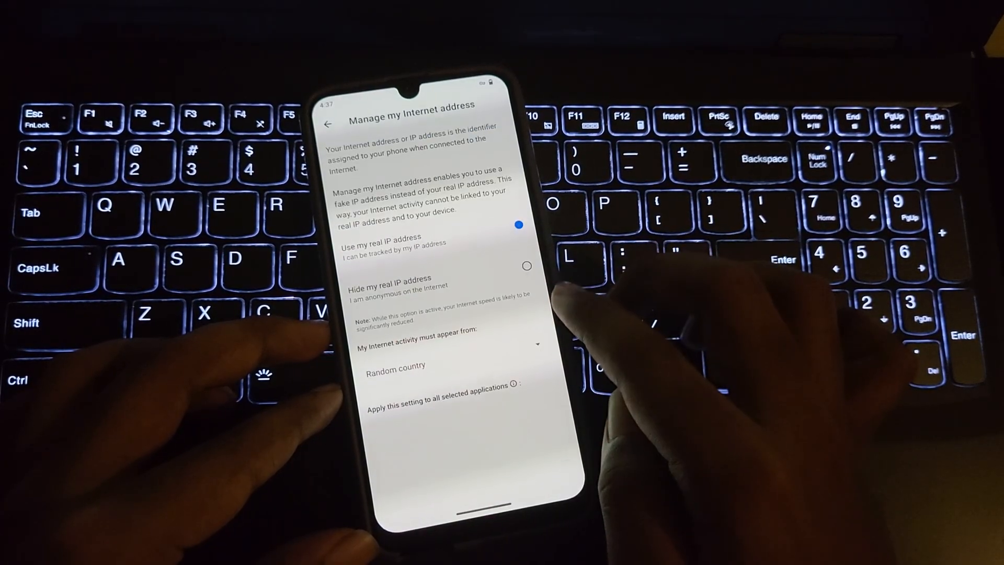
scroll(447, 314, "up", 5)
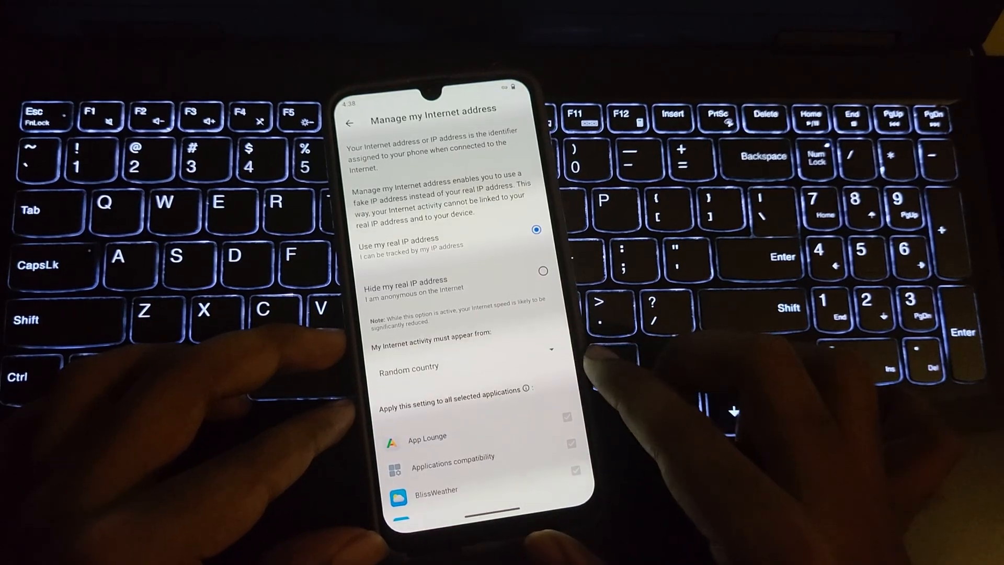
Swipe back from the IP address page to the Advanced Privacy overview.
left_click_drag(588, 353, 537, 244)
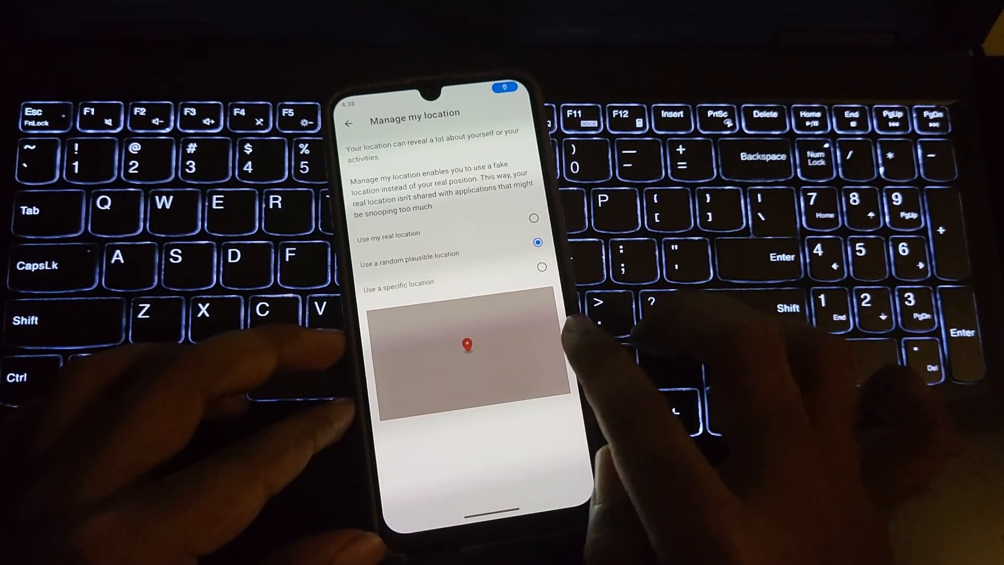